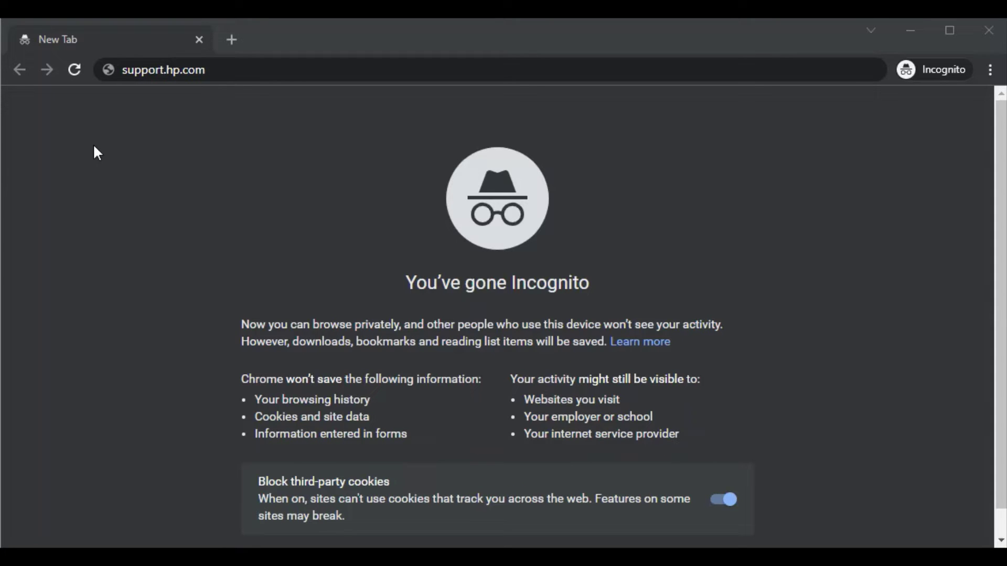
# Step: Place the caret at the end of the support.hp.com address in Chrome's address bar
pyautogui.click(262, 74)
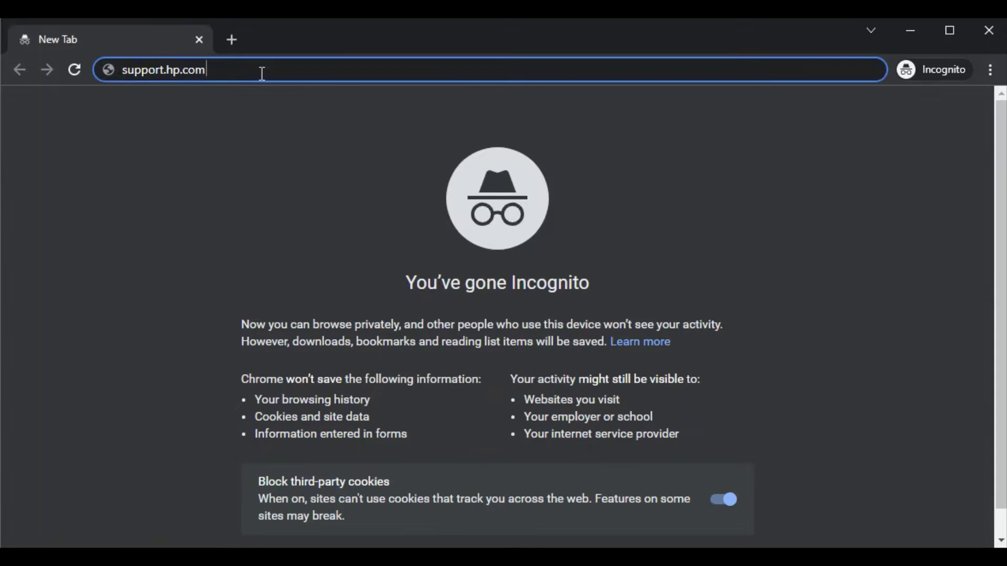
pyautogui.click(262, 73)
# Step: Load support.hp.com and scroll down to the 'Identify your product' section
pyautogui.press('Return')
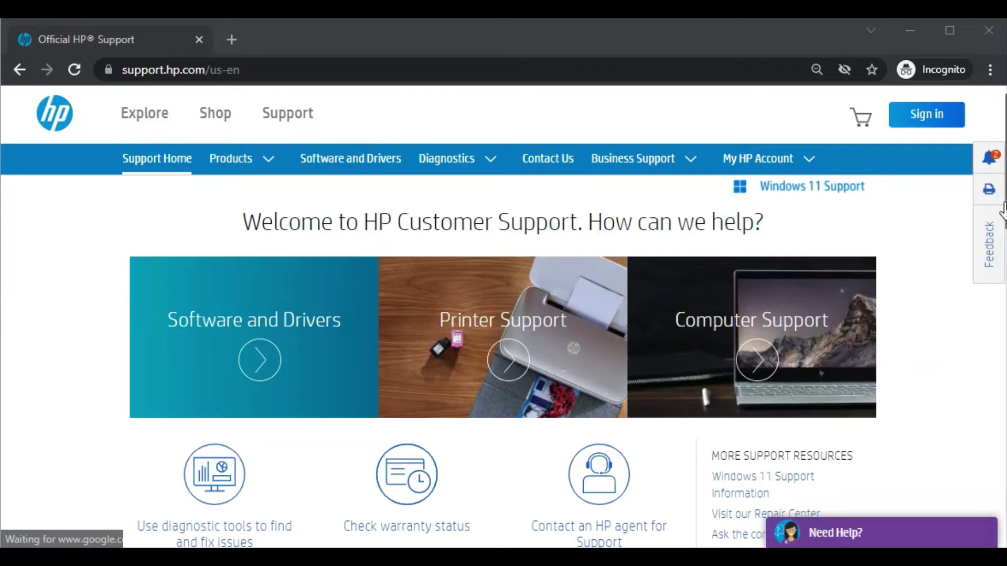
pyautogui.moveTo(1004, 188); pyautogui.dragTo(1001, 260)
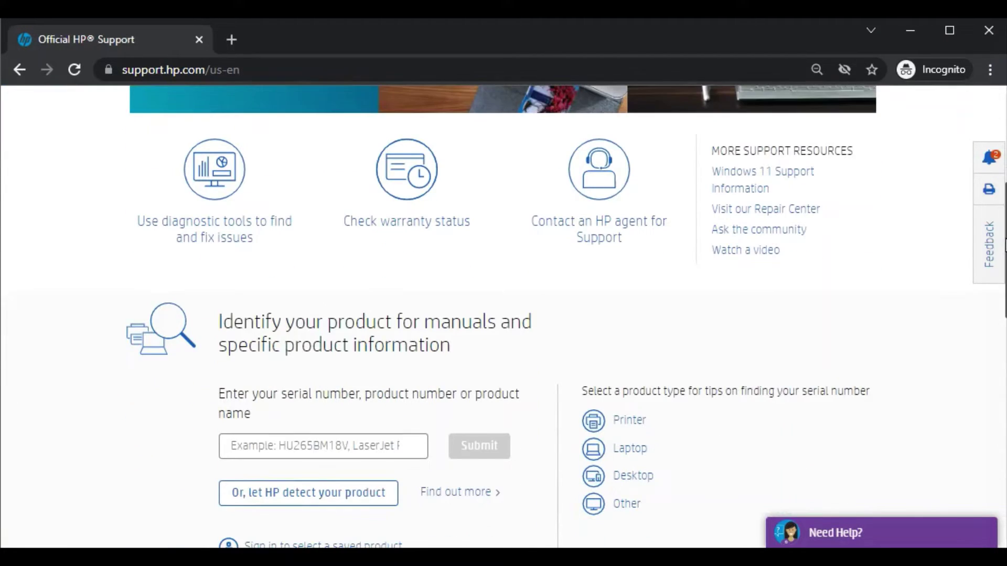
pyautogui.scroll(-3, 433, 317)
# Step: Enter 'HP Officejet 8600' in the product search field
pyautogui.click(364, 271)
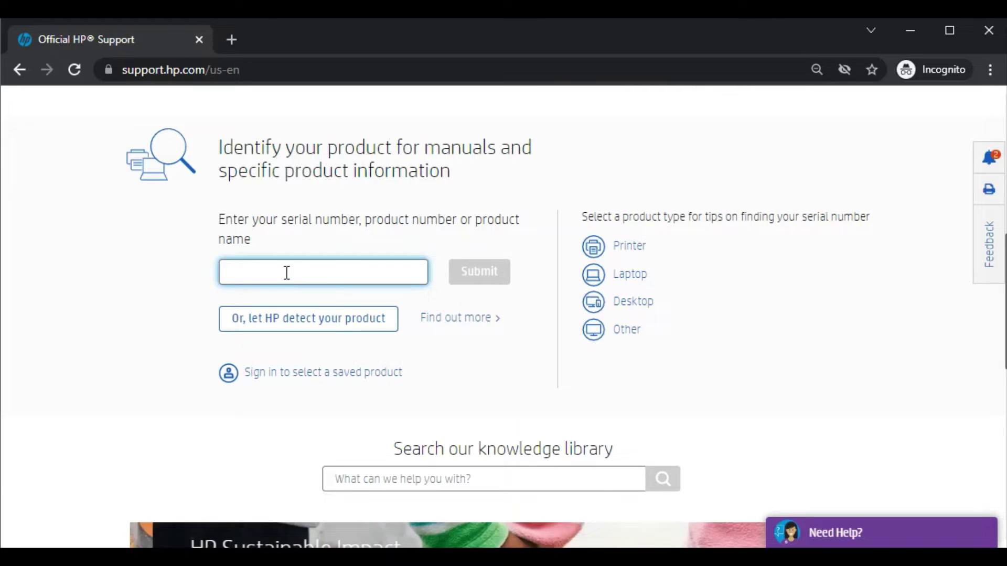
pyautogui.write('HP Officejet 8600')
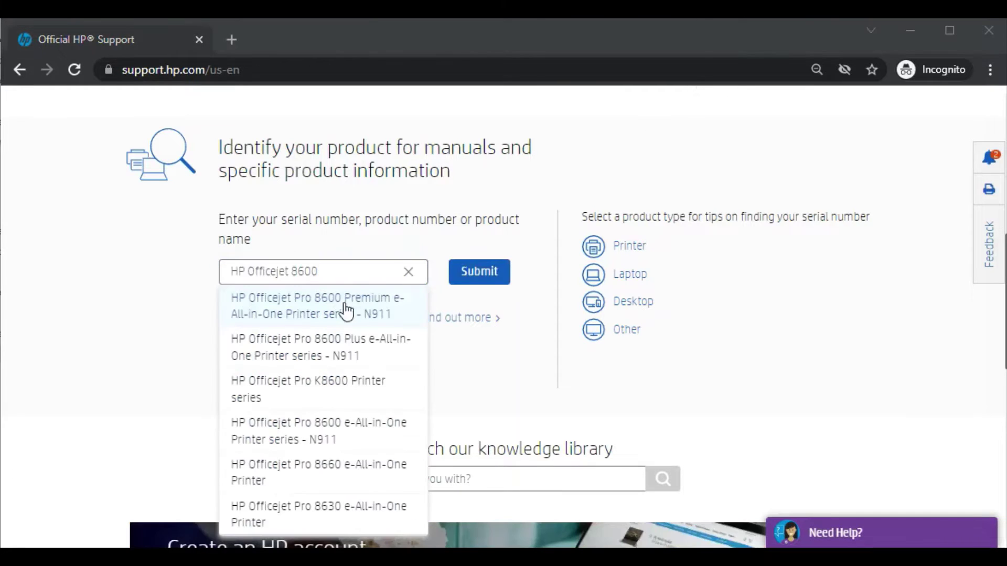
pyautogui.tripleClick(350, 272)
pyautogui.click(350, 271)
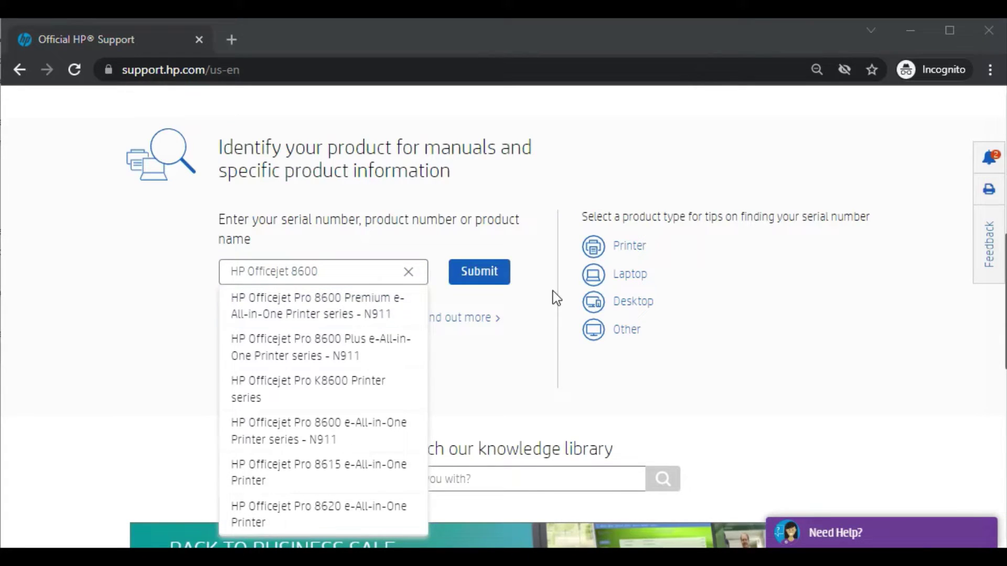
# Step: Submit the HP Officejet 8600 search and review the 13 matching Officejet printers
pyautogui.click(482, 274)
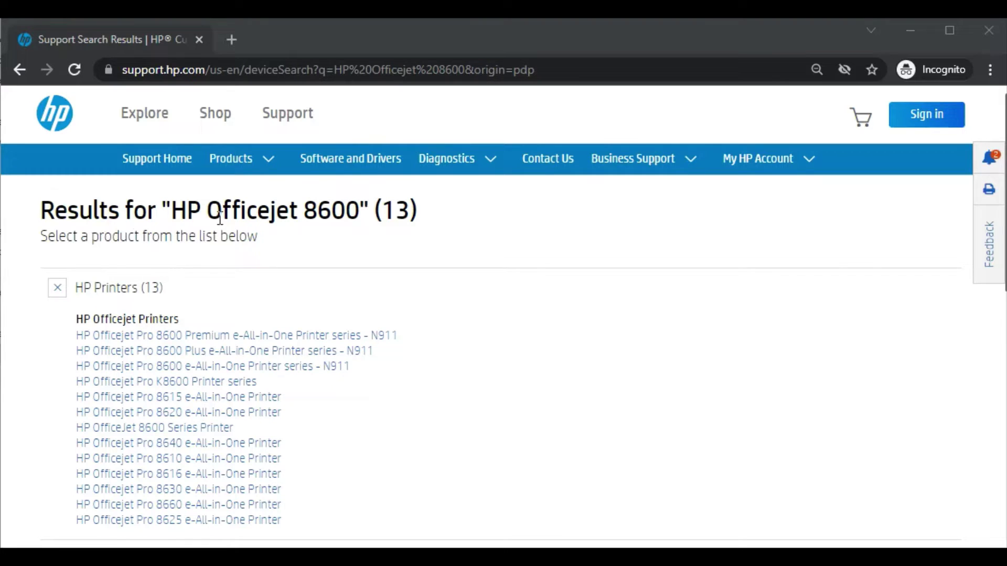
pyautogui.moveTo(176, 212); pyautogui.dragTo(378, 220)
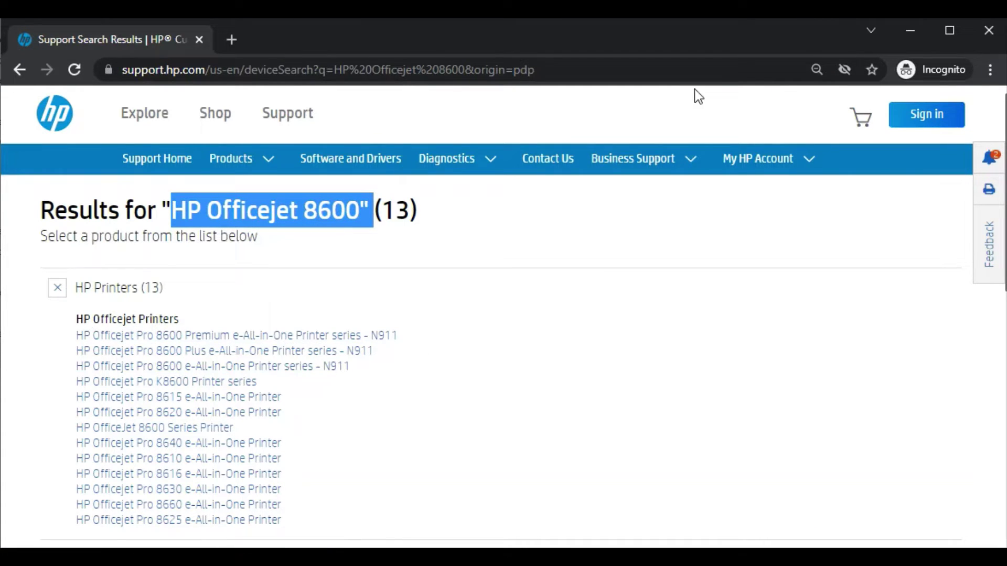
pyautogui.click(634, 158)
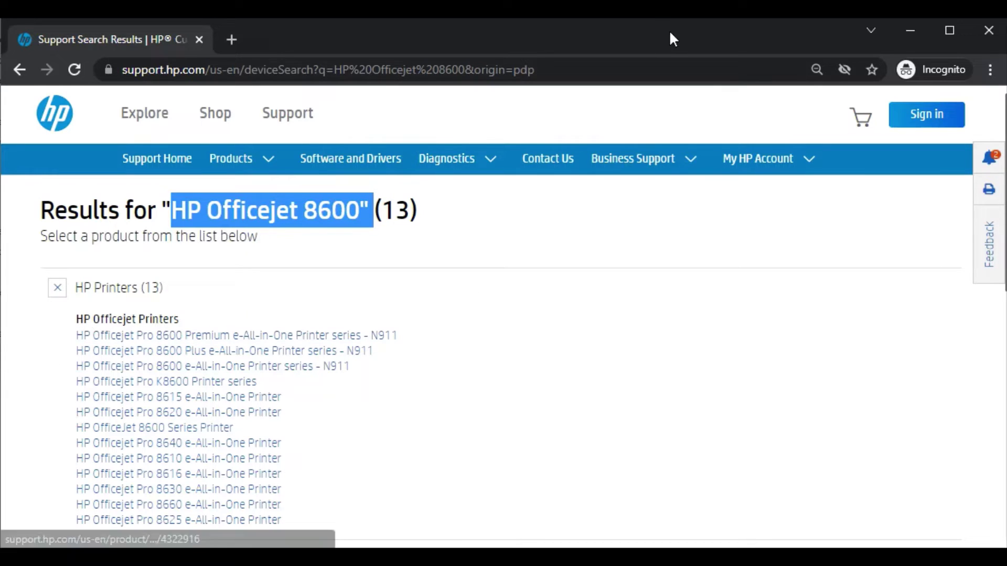
pyautogui.scroll(-1, 487, 341)
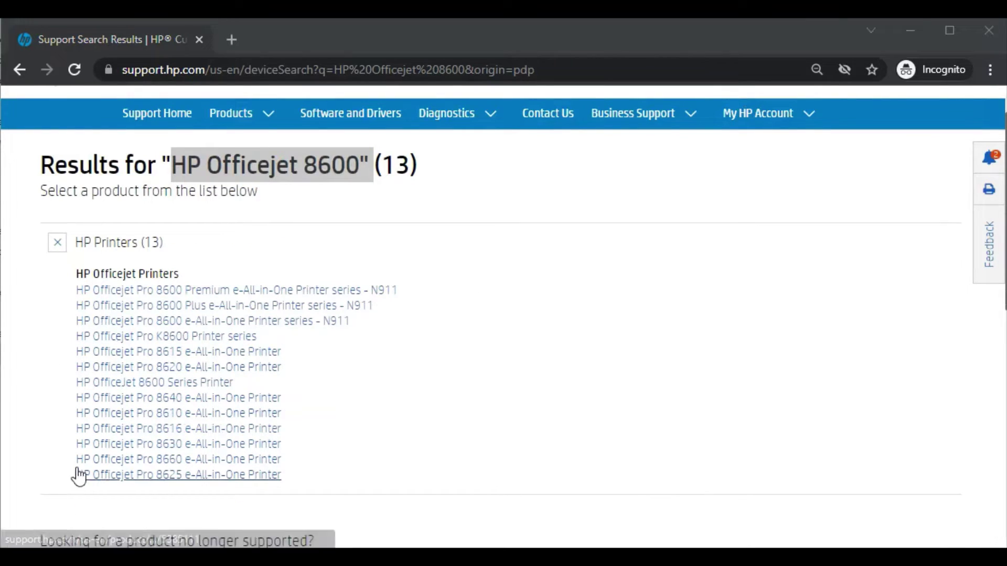
# Step: Open the HP Officejet Pro 8610 e-All-in-One page and its Software, Drivers and Firmware downloads
pyautogui.click(187, 414)
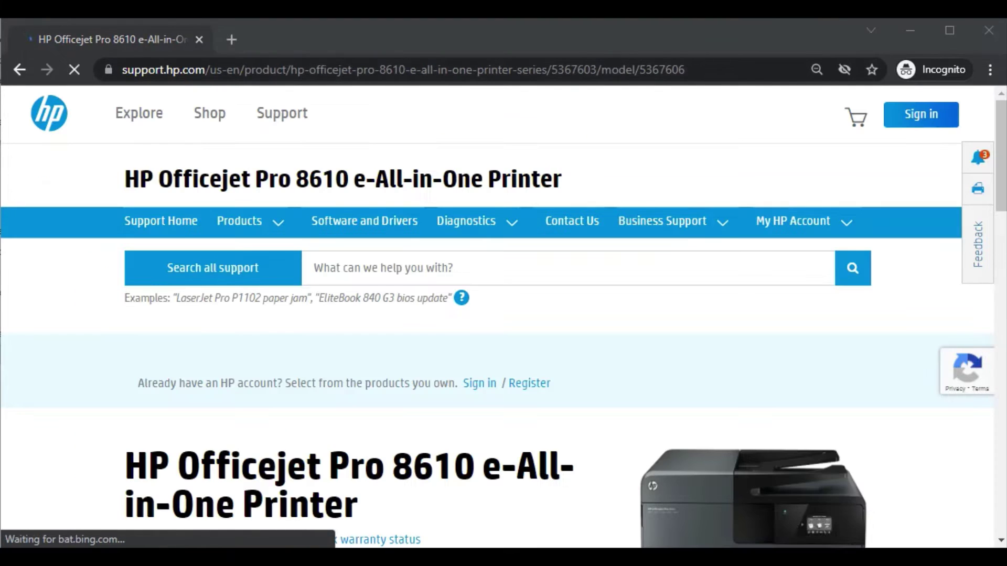
pyautogui.scroll(-3, 1002, 193)
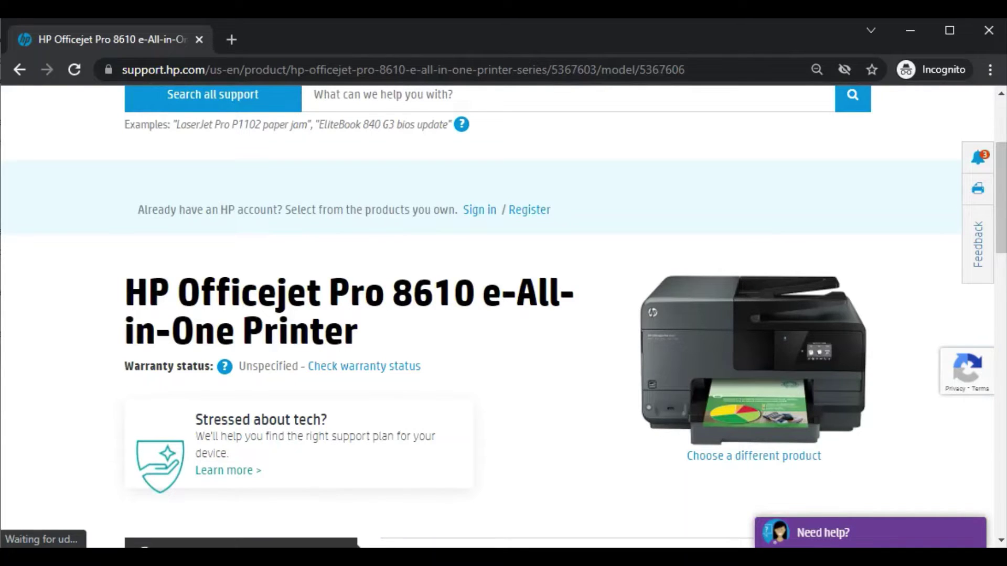
pyautogui.scroll(-2, 1003, 197)
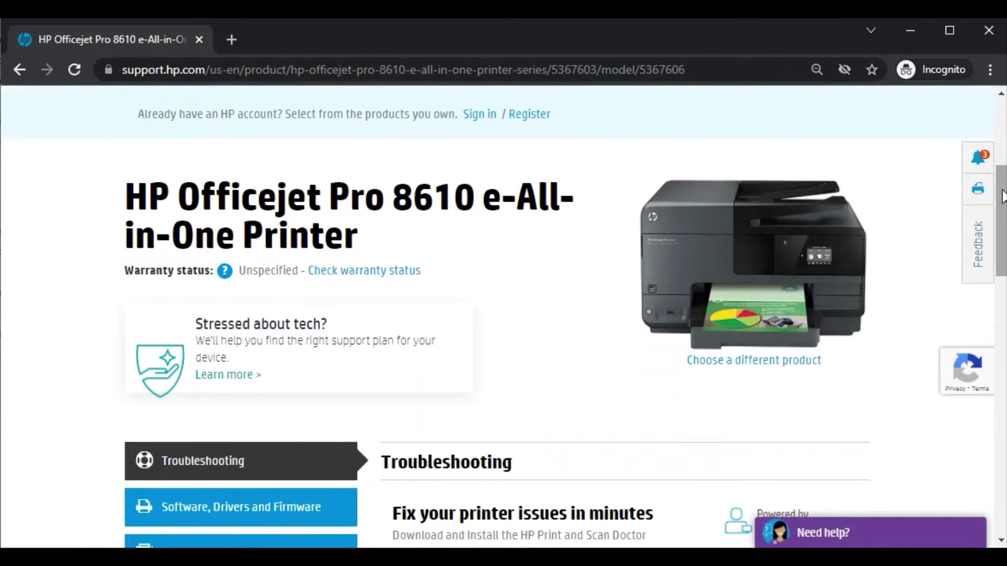
pyautogui.scroll(-1, 1003, 196)
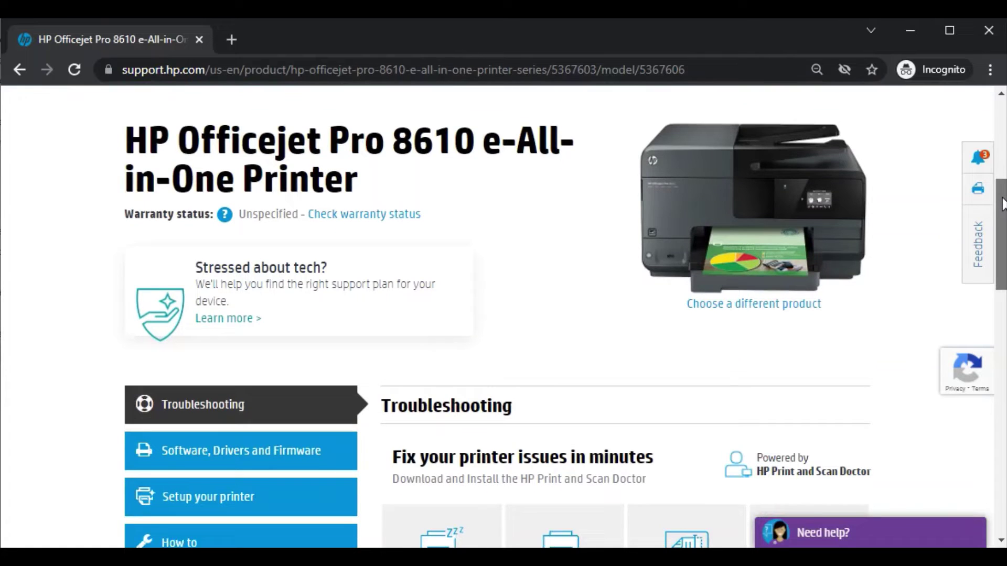
pyautogui.moveTo(1002, 204); pyautogui.dragTo(1003, 224)
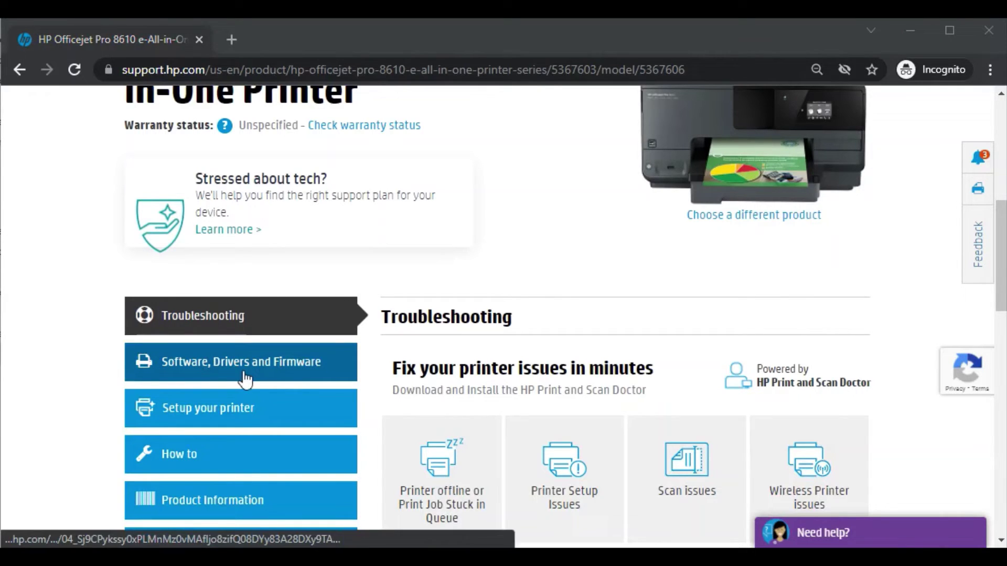
pyautogui.click(219, 370)
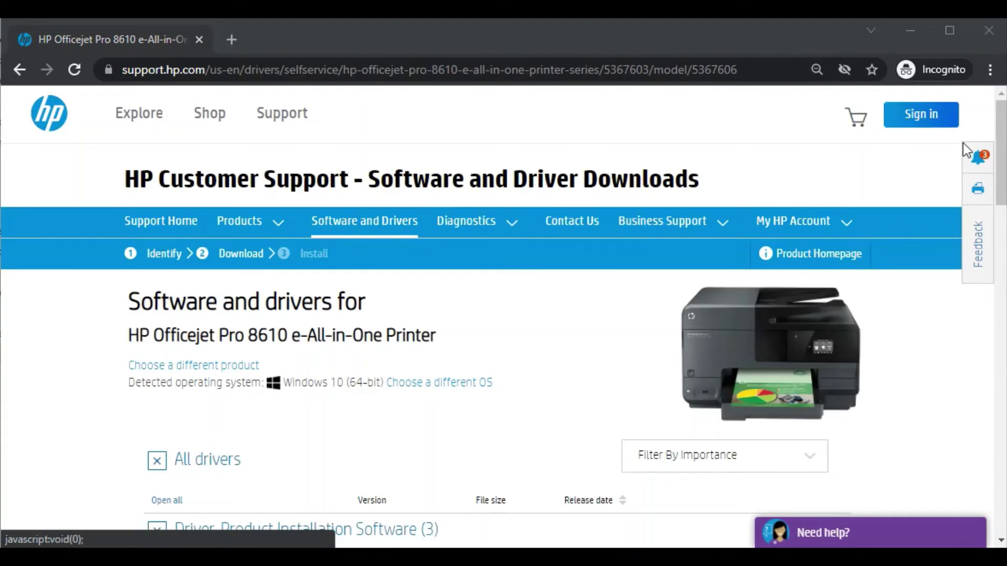
# Step: Collapse 'Driver-Product Installation Software (3)' to see all five driver categories
pyautogui.scroll(-2, 1002, 162)
pyautogui.scroll(-1, 1002, 162)
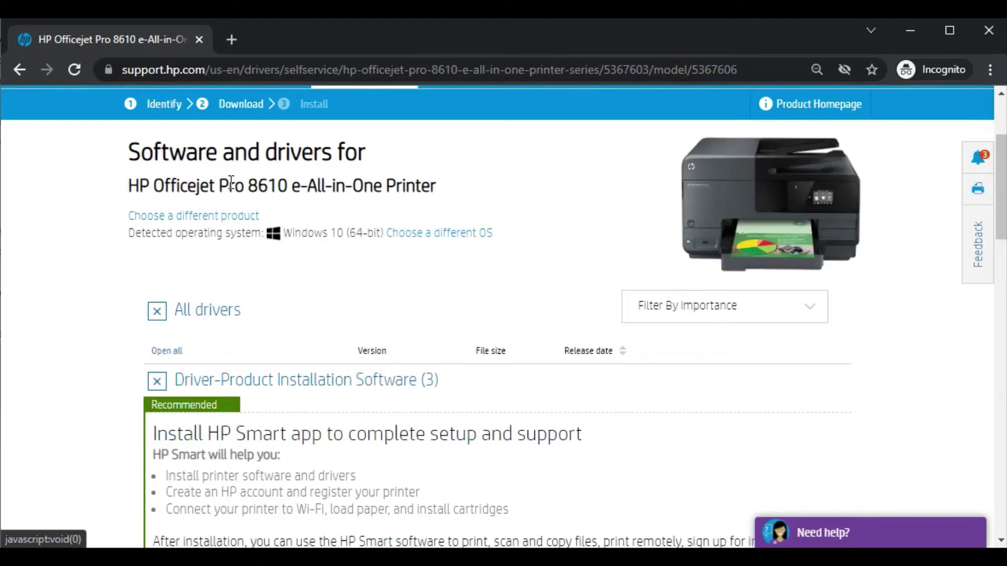
pyautogui.click(157, 382)
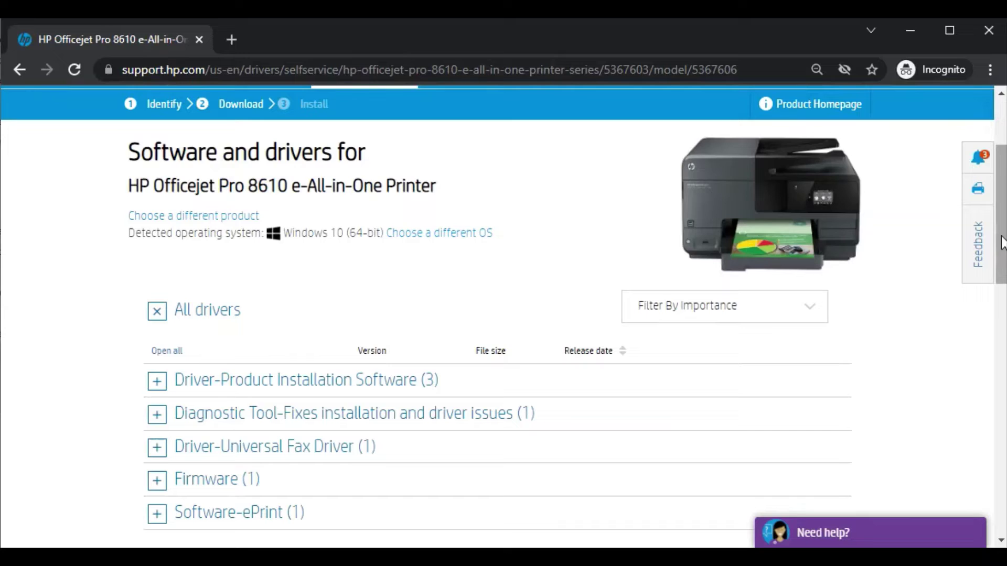
pyautogui.scroll(-3, 358, 378)
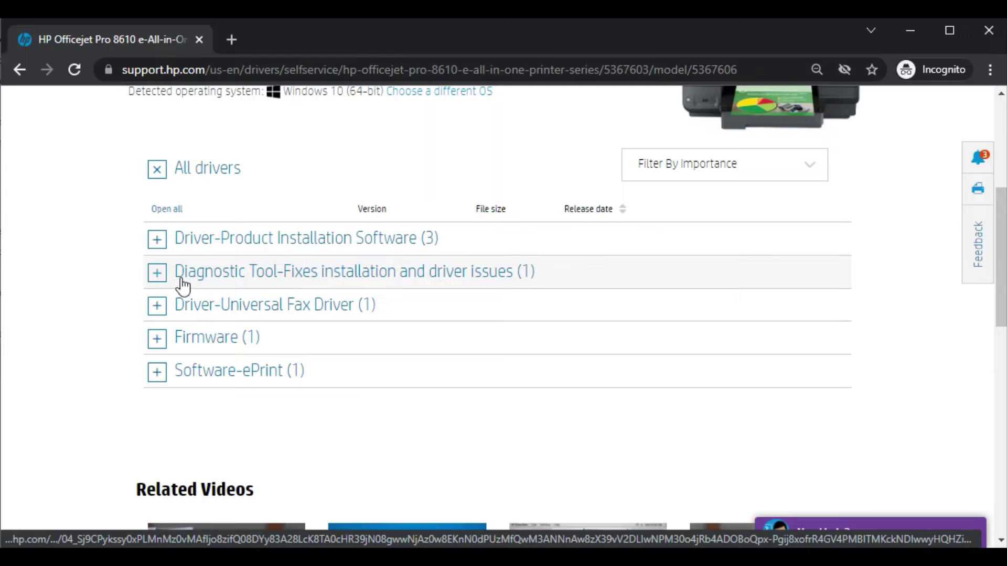
# Step: Expand the Diagnostic Tool category and show HP Print and Scan Doctor 5.6.3.007 details (HPPSdr.exe)
pyautogui.click(158, 272)
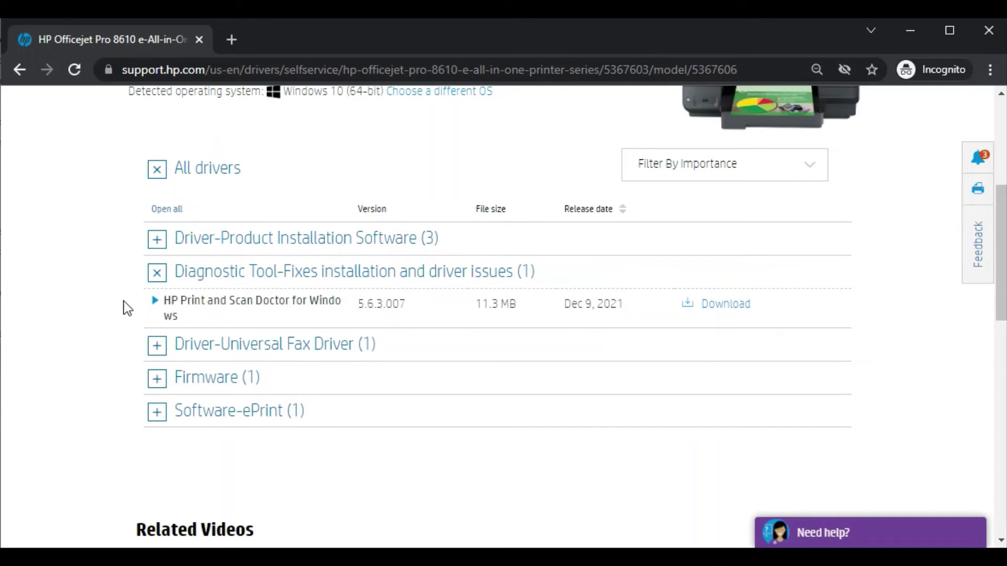
pyautogui.click(155, 302)
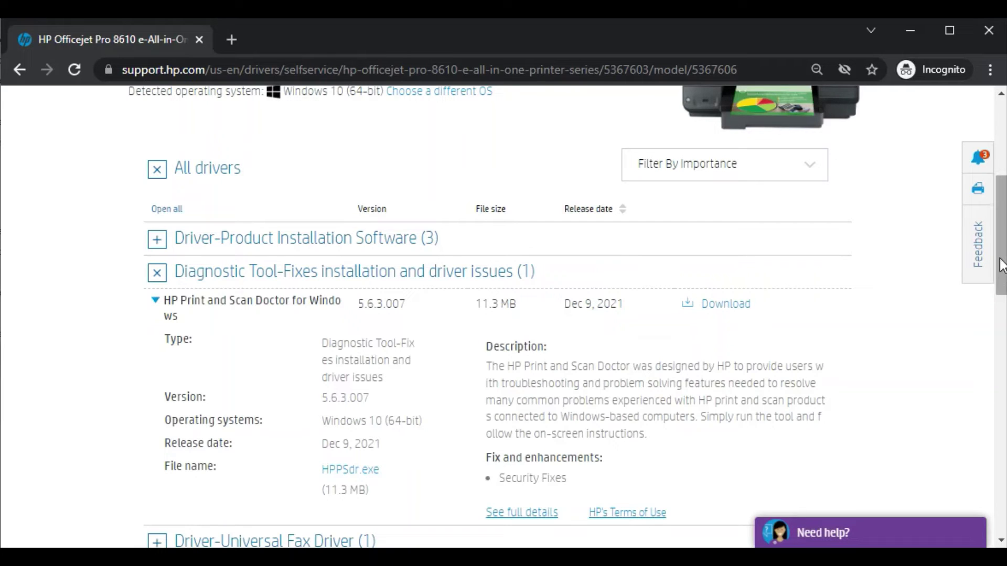
pyautogui.moveTo(1002, 271); pyautogui.dragTo(1001, 314)
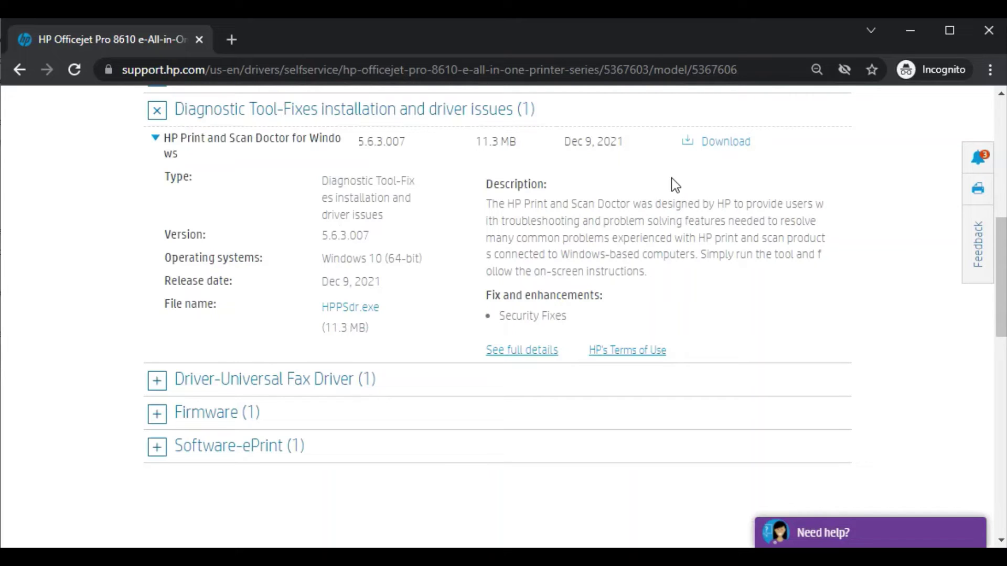
# Step: Download HP Print and Scan Doctor as HPPSdr (1).exe and bring up the download item's menu
pyautogui.click(727, 145)
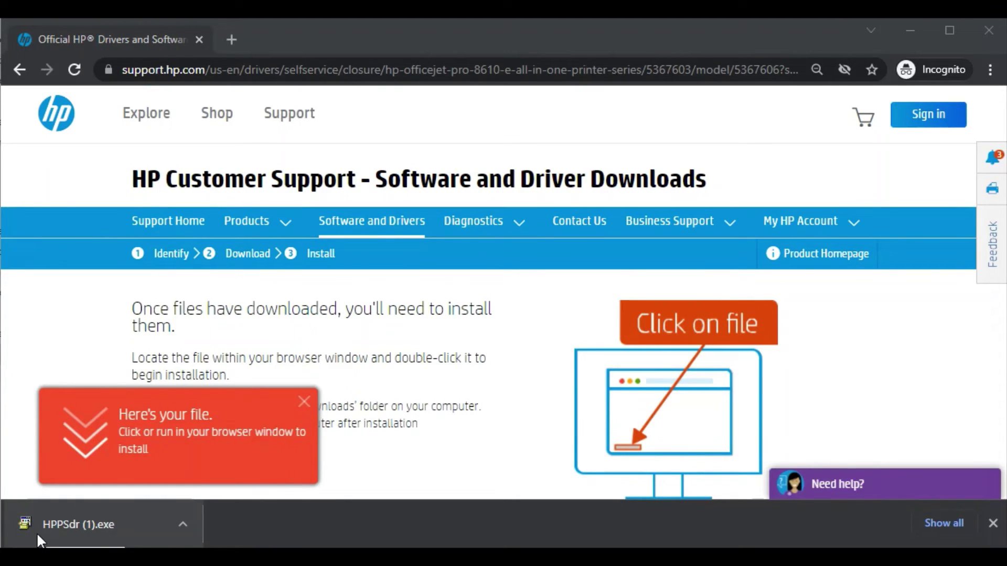
pyautogui.click(183, 524)
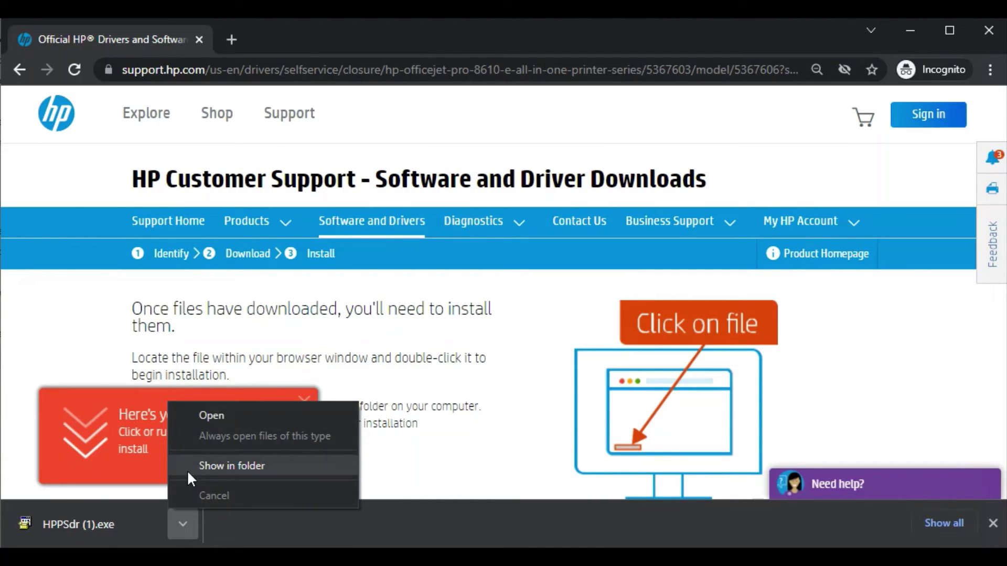
# Step: Open the downloaded HPPSdr file to launch HP Print and Scan Doctor 5.6.3
pyautogui.click(181, 414)
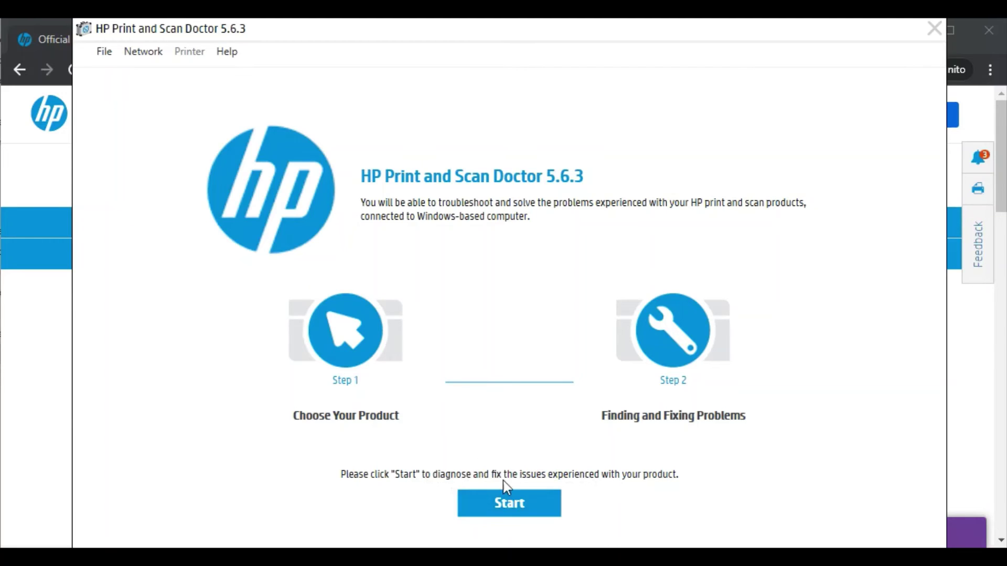
# Step: Start HP Print and Scan Doctor's search for connected printers
pyautogui.click(511, 502)
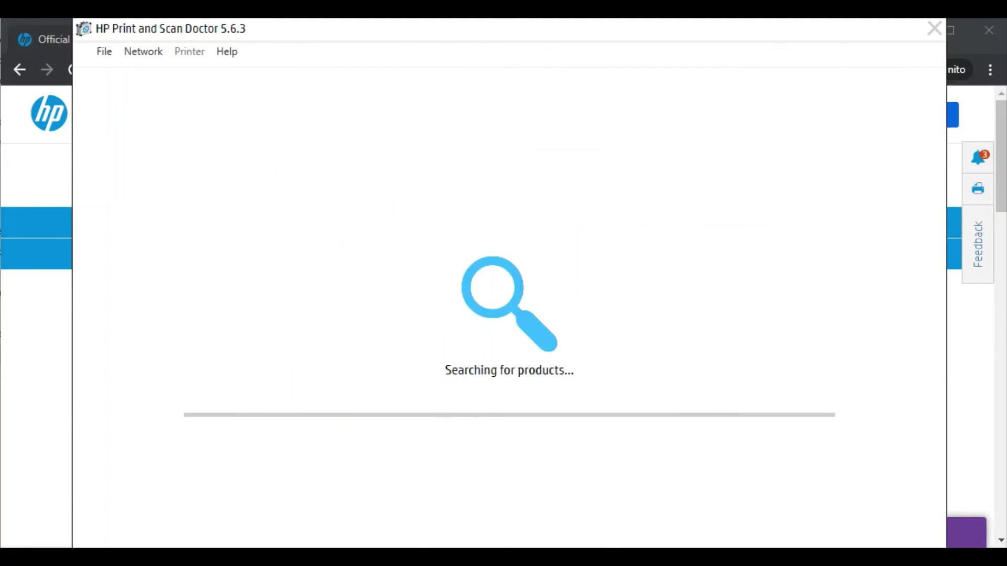